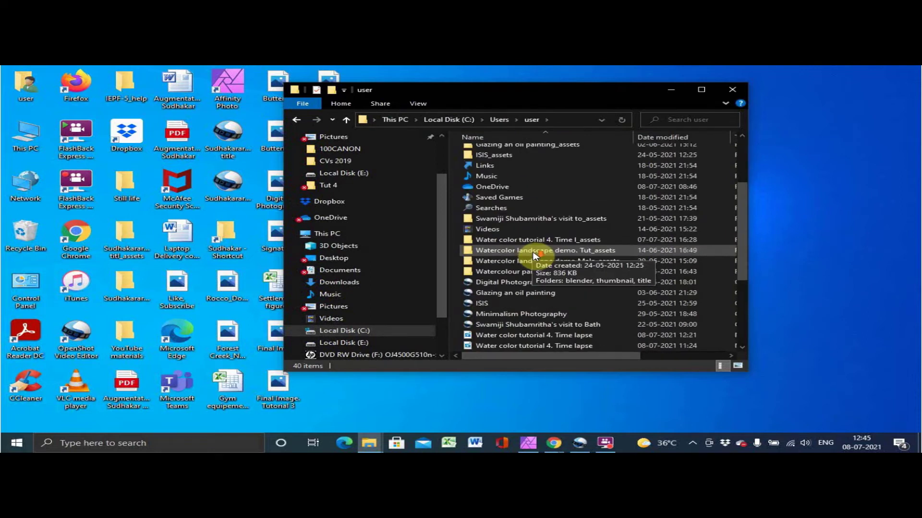
- Sort the user folder by size and copy the "Watercolor landscape demo. Tut3. Time lapse" MP4 to Seagate Backup Plus Drive (G:)
{"action": "left_click_drag", "start_coordinate": [749, 263], "coordinate": [917, 262]}
{"action": "left_click", "coordinate": [835, 138]}
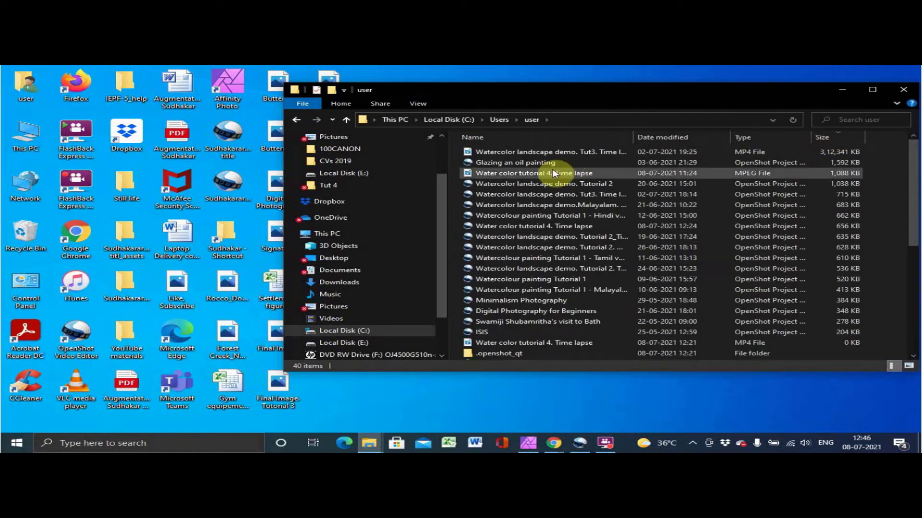
{"action": "left_click", "coordinate": [522, 152]}
{"action": "left_click_drag", "start_coordinate": [522, 155], "coordinate": [392, 335]}
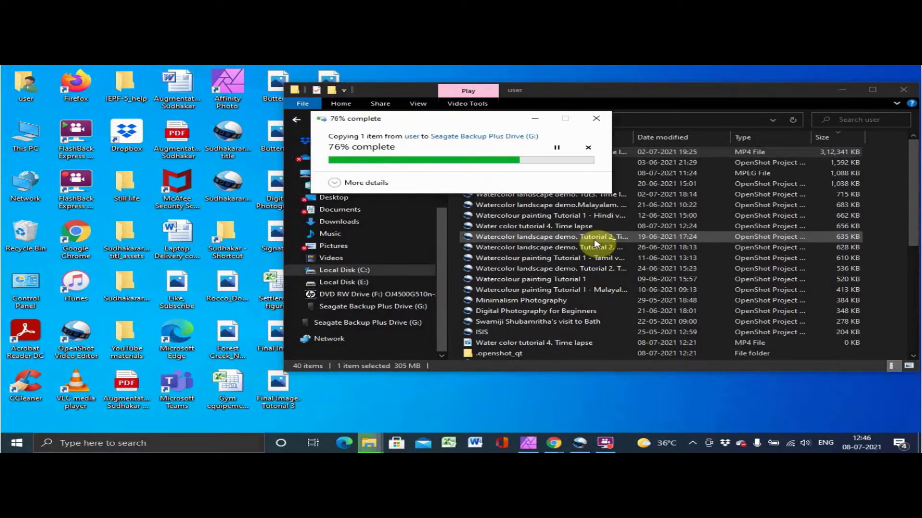
- Permanently delete the copied Tut3 time lapse MP4, the Glazing an oil painting project, the tutorial 4 MPEG and the Watercolor landscape demo. Tutorial 2 project
{"action": "key", "text": "shift+Delete"}
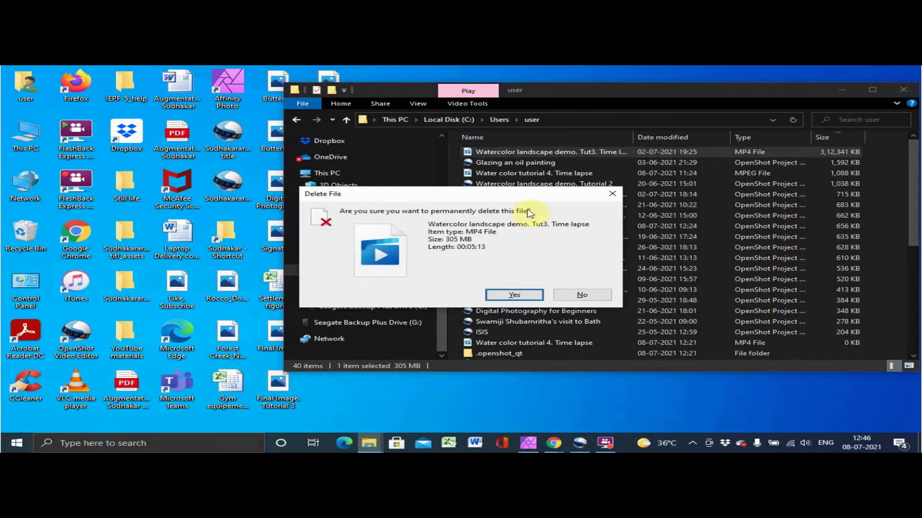
{"action": "left_click", "coordinate": [535, 259]}
{"action": "left_click", "coordinate": [509, 163]}
{"action": "key", "text": "shift+Delete"}
{"action": "left_click", "coordinate": [516, 295]}
{"action": "left_click", "coordinate": [508, 152]}
{"action": "key", "text": "shift+Delete"}
{"action": "left_click", "coordinate": [515, 295]}
{"action": "left_click", "coordinate": [500, 152]}
{"action": "key", "text": "shift+Delete"}
{"action": "left_click", "coordinate": [511, 294]}
- Look through the remaining project files in the user folder and the contents of ISIS_assets
{"action": "scroll", "coordinate": [528, 248], "scroll_direction": "down", "scroll_amount": 1}
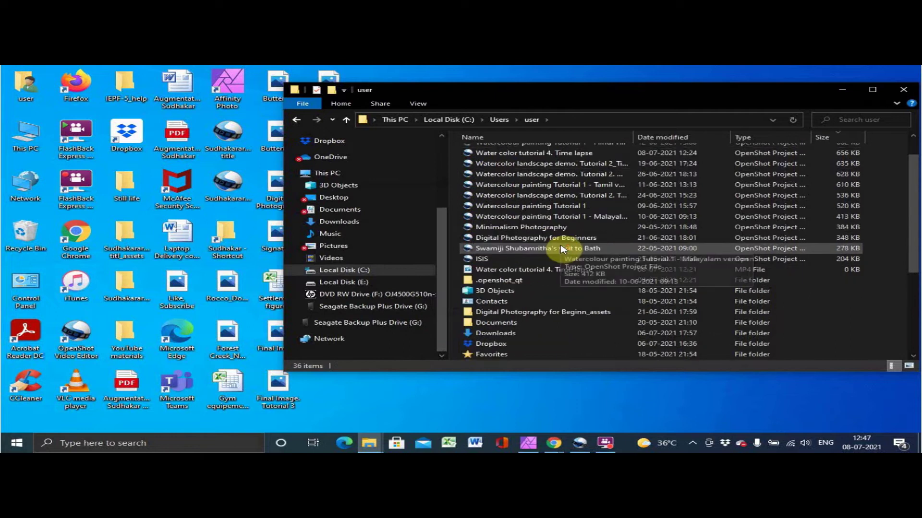
{"action": "scroll", "coordinate": [539, 275], "scroll_direction": "down", "scroll_amount": 1}
{"action": "scroll", "coordinate": [526, 303], "scroll_direction": "up", "scroll_amount": 2}
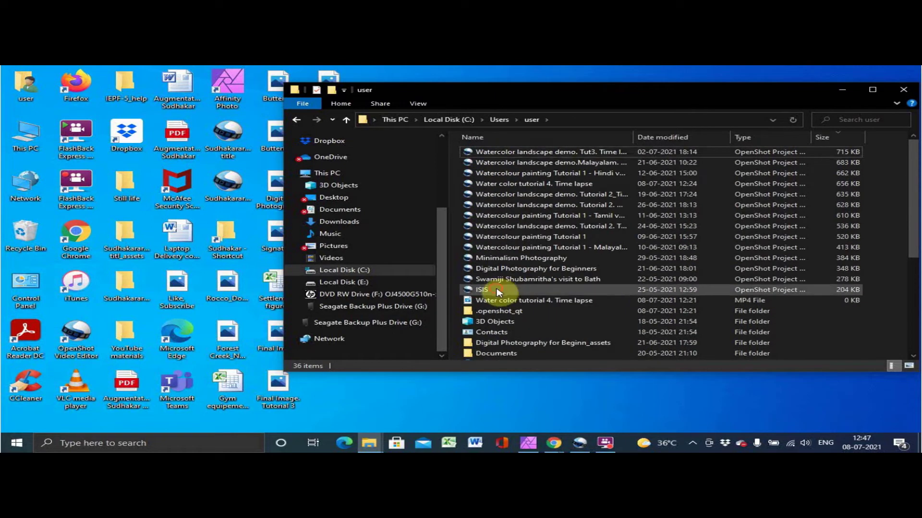
{"action": "left_click", "coordinate": [474, 267]}
{"action": "key", "text": "shift+Up"}
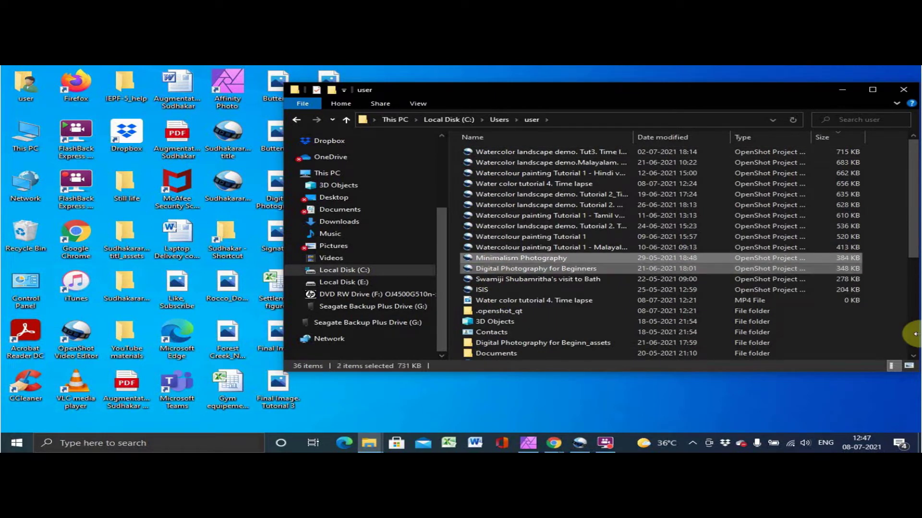
{"action": "scroll", "coordinate": [580, 309], "scroll_direction": "down", "scroll_amount": 5}
{"action": "double_click", "coordinate": [486, 284]}
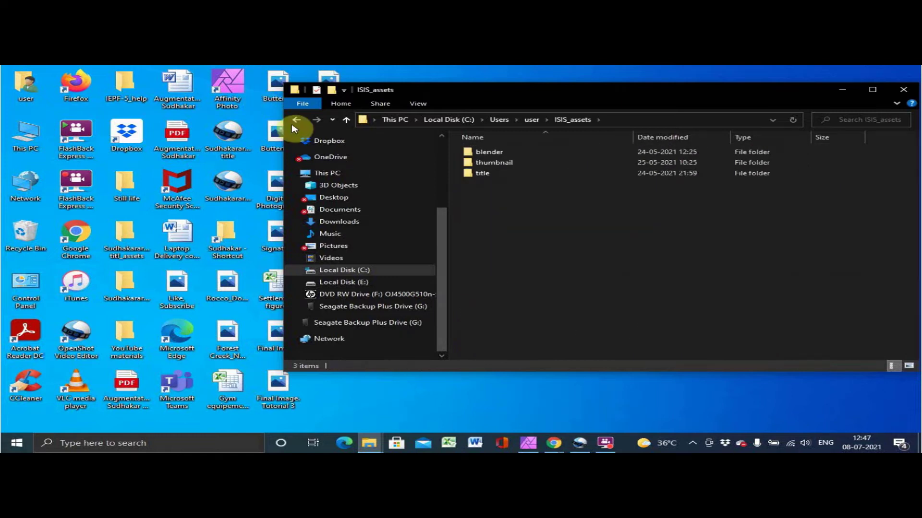
{"action": "left_click", "coordinate": [295, 124]}
- Show the Downloads folder as a list, delete DropboxInstaller and return to the user folder
{"action": "double_click", "coordinate": [485, 325]}
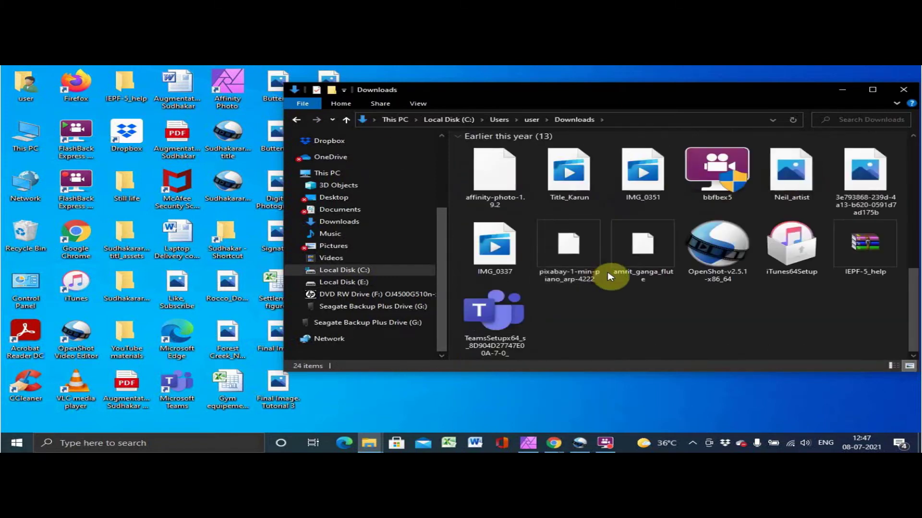
{"action": "scroll", "coordinate": [696, 240], "scroll_direction": "up", "scroll_amount": 5}
{"action": "right_click", "coordinate": [740, 173]}
{"action": "mouse_move", "coordinate": [768, 179]}
{"action": "left_click", "coordinate": [624, 221]}
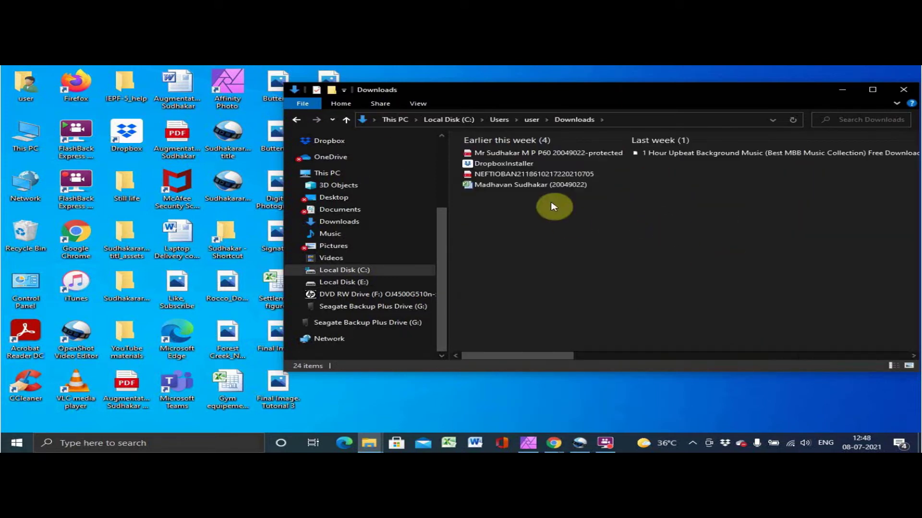
{"action": "left_click", "coordinate": [480, 163]}
{"action": "key", "text": "Delete"}
{"action": "key", "text": "alt+Up"}
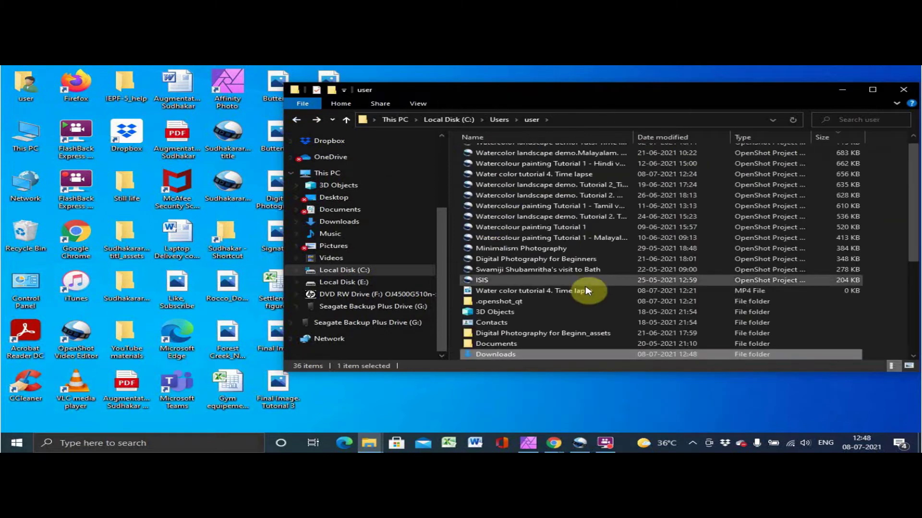
- Permanently delete the Watercolor landscape demo. Tut_assets, Watercolor landscape demo.Mala_assets and Watercolour painting Tutorial _assets folders
{"action": "scroll", "coordinate": [587, 291], "scroll_direction": "down", "scroll_amount": 5}
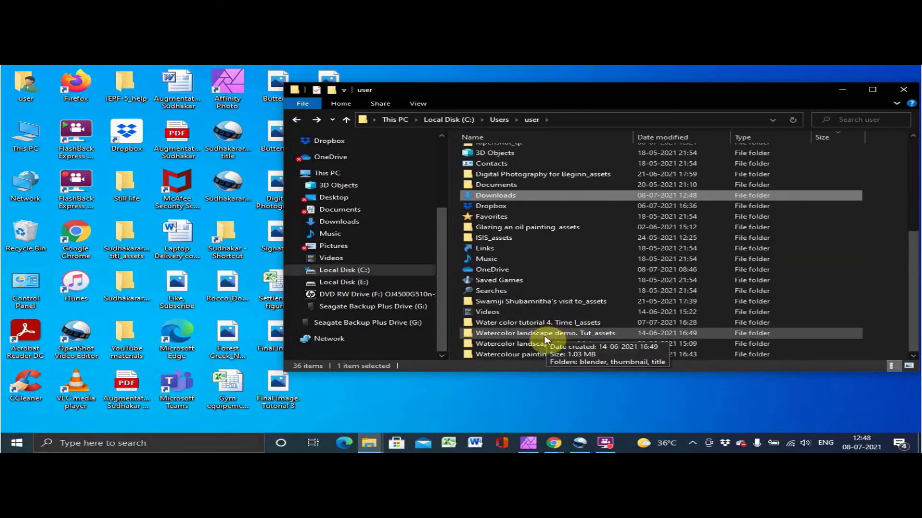
{"action": "left_click", "coordinate": [544, 355]}
{"action": "key", "text": "shift+Up"}
{"action": "key", "text": "shift+Up"}
{"action": "key", "text": "shift+Up"}
{"action": "key", "text": "shift+Down"}
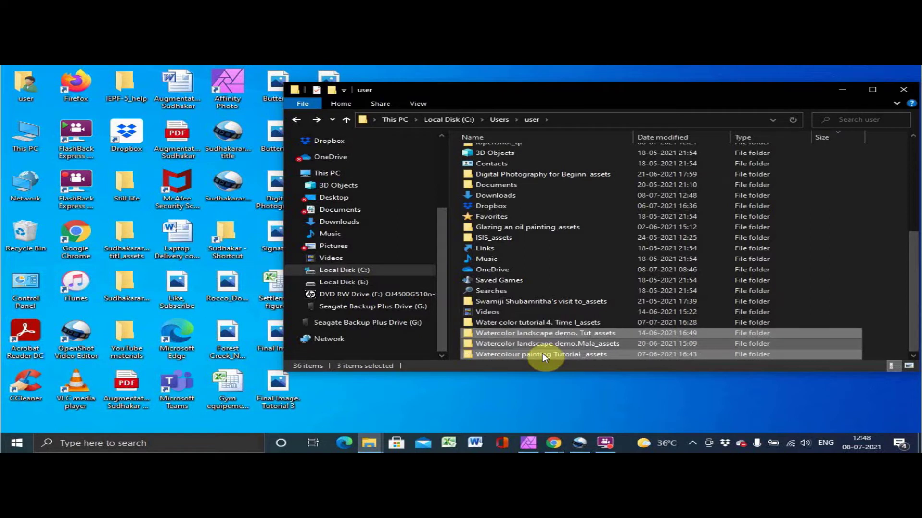
{"action": "key", "text": "shift+Delete"}
{"action": "left_click", "coordinate": [528, 263]}
- Permanently delete the ISIS_assets, Glazing an oil painting_assets and Digital Photography for Beginn_assets folders
{"action": "left_click", "coordinate": [494, 269]}
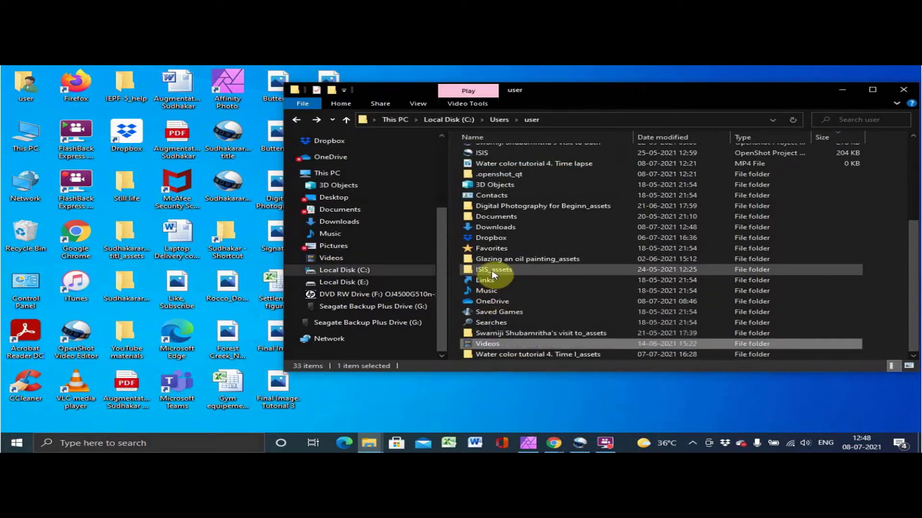
{"action": "key", "text": "shift+Delete"}
{"action": "left_click", "coordinate": [495, 294]}
{"action": "left_click", "coordinate": [524, 271]}
{"action": "key", "text": "shift+Delete"}
{"action": "left_click", "coordinate": [522, 294]}
{"action": "left_click", "coordinate": [514, 231]}
{"action": "key", "text": "shift+Delete"}
{"action": "left_click", "coordinate": [523, 294]}
- Review the remaining items of the user folder sorted by size, in ascending and descending order
{"action": "scroll", "coordinate": [560, 243], "scroll_direction": "up", "scroll_amount": 3}
{"action": "left_click", "coordinate": [829, 137]}
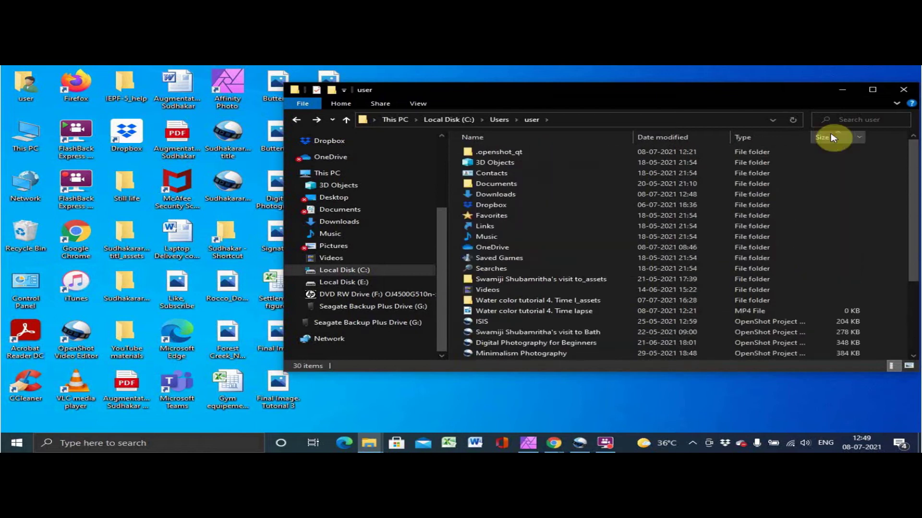
{"action": "left_click", "coordinate": [829, 137]}
{"action": "scroll", "coordinate": [528, 240], "scroll_direction": "up", "scroll_amount": 3}
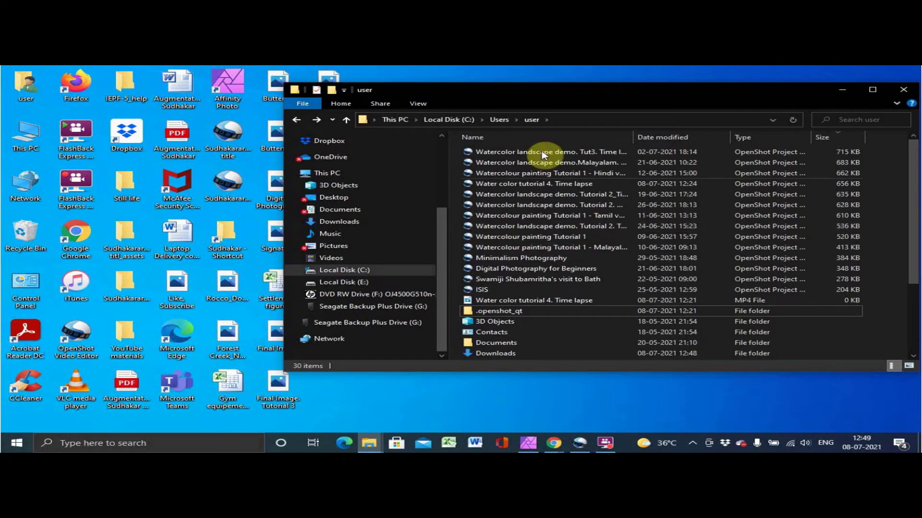
- Run Disk Cleanup with system files from the properties of Local Disk (C:), and close the properties
{"action": "left_click", "coordinate": [297, 120]}
{"action": "left_click", "coordinate": [298, 120]}
{"action": "right_click", "coordinate": [362, 276]}
{"action": "left_click", "coordinate": [479, 372]}
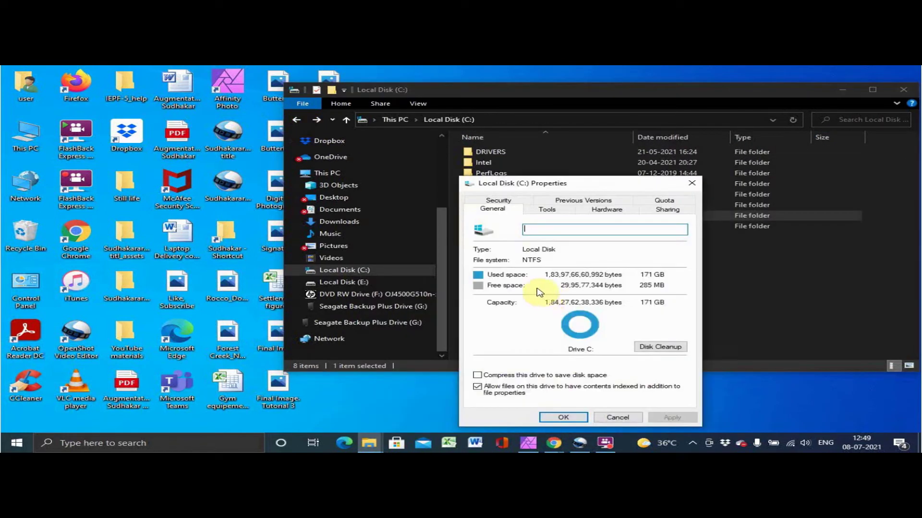
{"action": "left_click", "coordinate": [660, 347]}
{"action": "scroll", "coordinate": [251, 168], "scroll_direction": "down", "scroll_amount": 2}
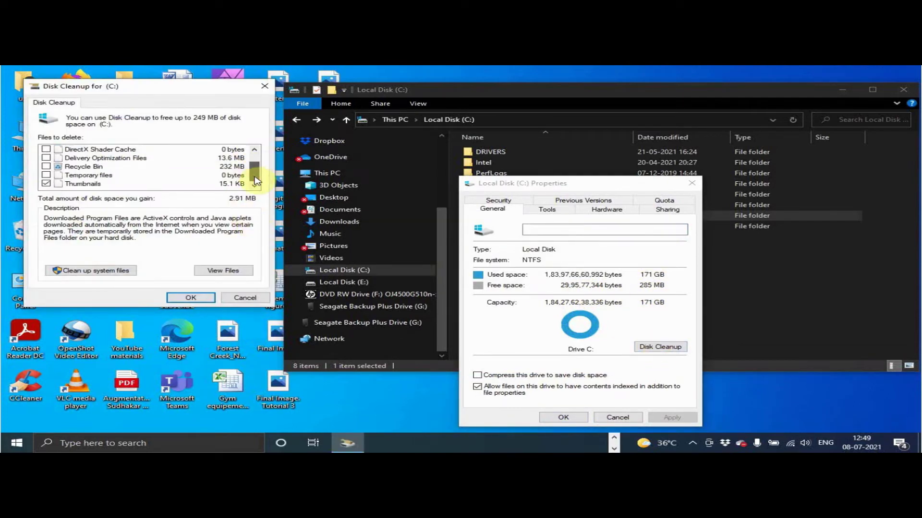
{"action": "left_click", "coordinate": [91, 270]}
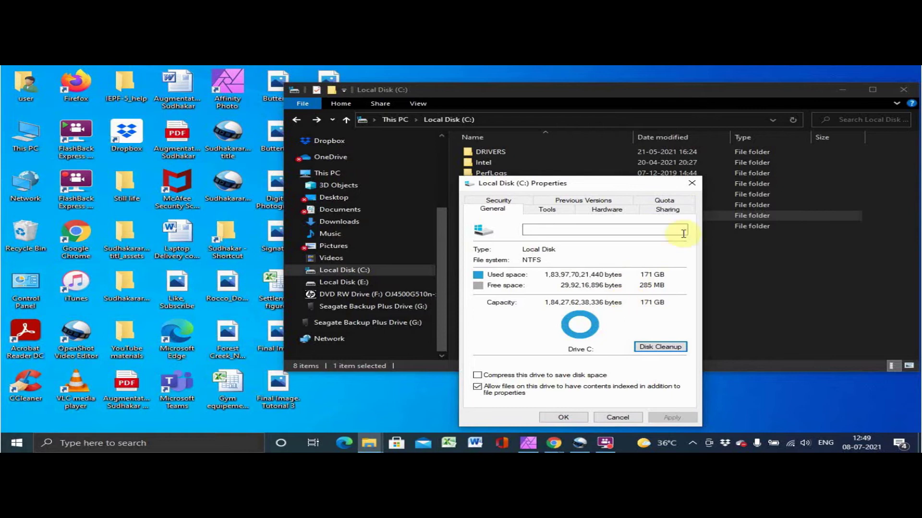
{"action": "left_click", "coordinate": [692, 183]}
- Look through the folders on Local Disk (C:), including Users > Public and its subfolders, for more files to remove
{"action": "left_click", "coordinate": [352, 271]}
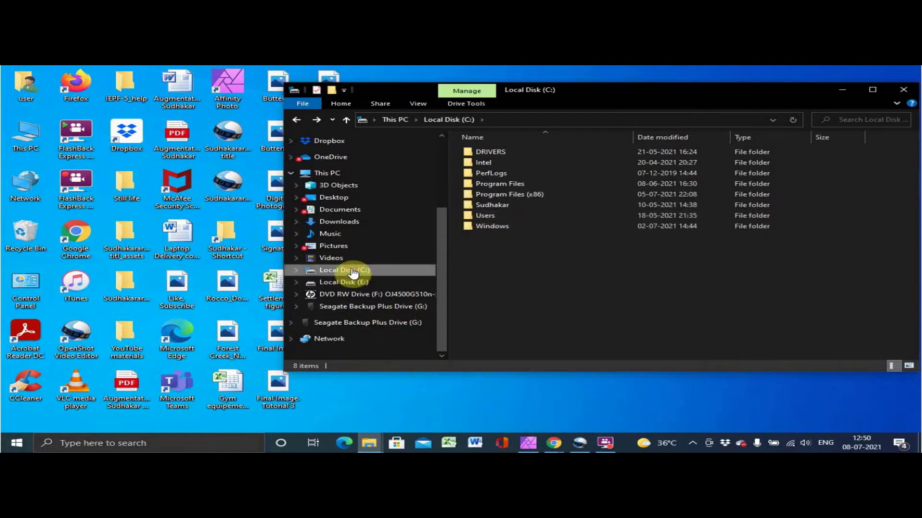
{"action": "double_click", "coordinate": [494, 205]}
{"action": "left_click", "coordinate": [300, 118]}
{"action": "double_click", "coordinate": [494, 206]}
{"action": "double_click", "coordinate": [494, 152]}
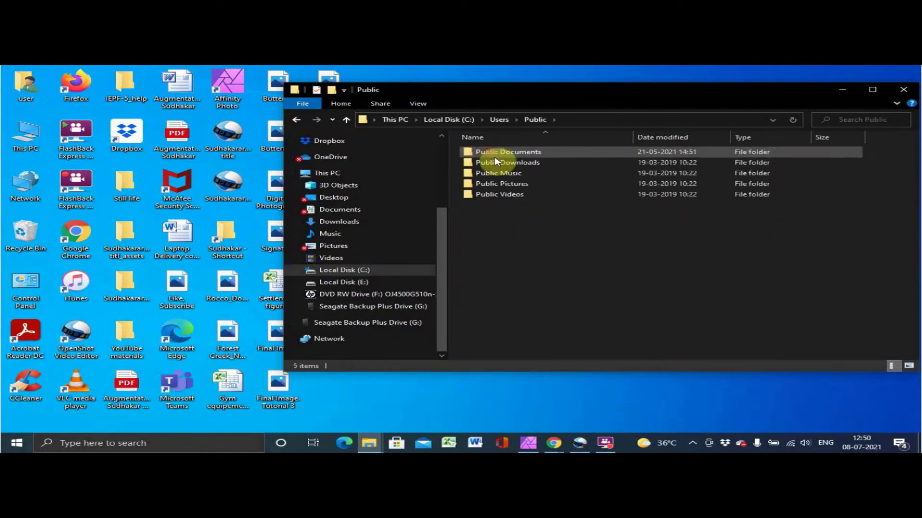
{"action": "double_click", "coordinate": [516, 153]}
{"action": "left_click", "coordinate": [300, 118]}
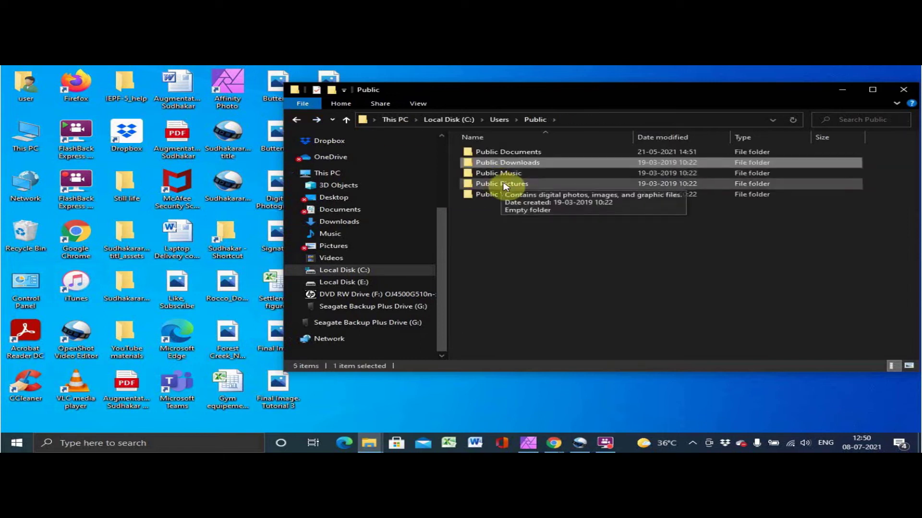
{"action": "double_click", "coordinate": [496, 200]}
{"action": "triple_click", "coordinate": [300, 118]}
- Delete the eleven project files in the user folder from Digital Photography for Beginners up to Watercolor landscape demo.Malayalam
{"action": "double_click", "coordinate": [494, 212]}
{"action": "double_click", "coordinate": [494, 163]}
{"action": "scroll", "coordinate": [595, 288], "scroll_direction": "down", "scroll_amount": 3}
{"action": "scroll", "coordinate": [556, 285], "scroll_direction": "up", "scroll_amount": 3}
{"action": "left_click", "coordinate": [547, 269]}
{"action": "key", "text": "shift+Up"}
{"action": "key", "text": "shift+Up"}
{"action": "key", "text": "shift+Up"}
{"action": "key", "text": "shift+Up"}
{"action": "key", "text": "shift+Up"}
{"action": "key", "text": "shift+Up"}
{"action": "key", "text": "shift+Up"}
{"action": "key", "text": "shift+Up"}
{"action": "key", "text": "shift+Up"}
{"action": "key", "text": "shift+Up"}
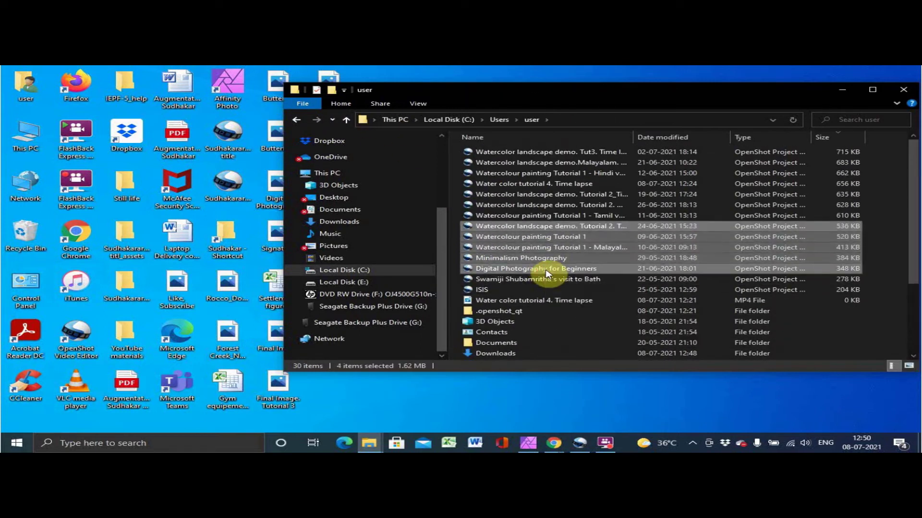
{"action": "key", "text": "Delete"}
- Check the contents of the Documents and Music folders inside the user folder
{"action": "double_click", "coordinate": [494, 227]}
{"action": "key", "text": "alt+Left"}
{"action": "double_click", "coordinate": [499, 268]}
{"action": "left_click", "coordinate": [297, 120]}
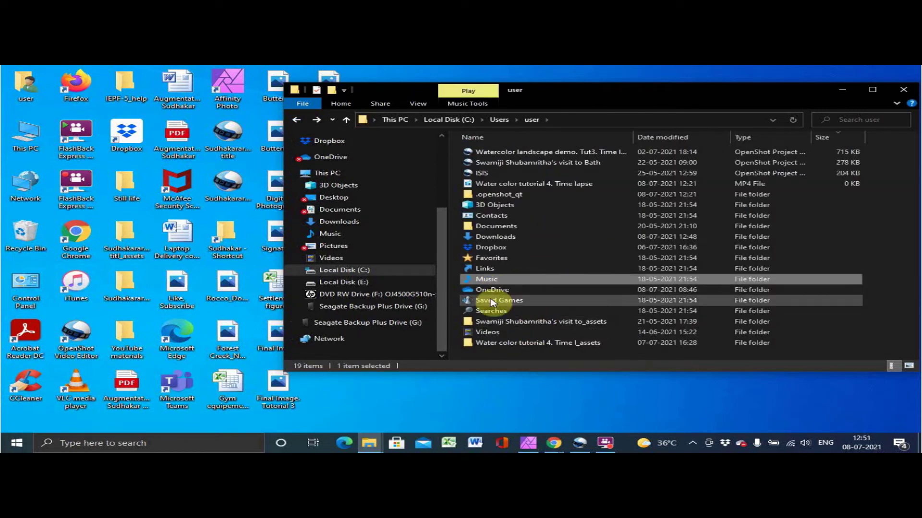
- Run Disk Cleanup on Local Disk (C:) including system files, accept deleting the files, and close the drive's properties
{"action": "right_click", "coordinate": [362, 272]}
{"action": "left_click", "coordinate": [396, 442]}
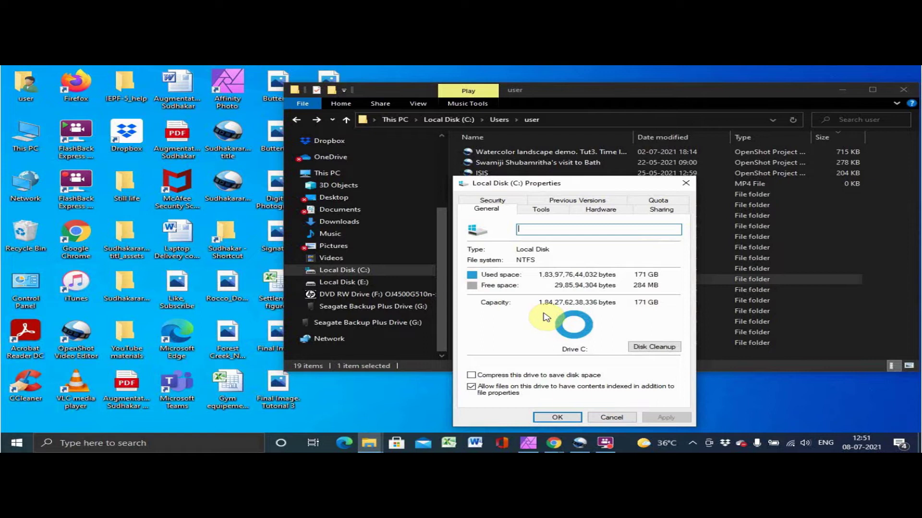
{"action": "left_click", "coordinate": [655, 347]}
{"action": "left_click", "coordinate": [131, 284]}
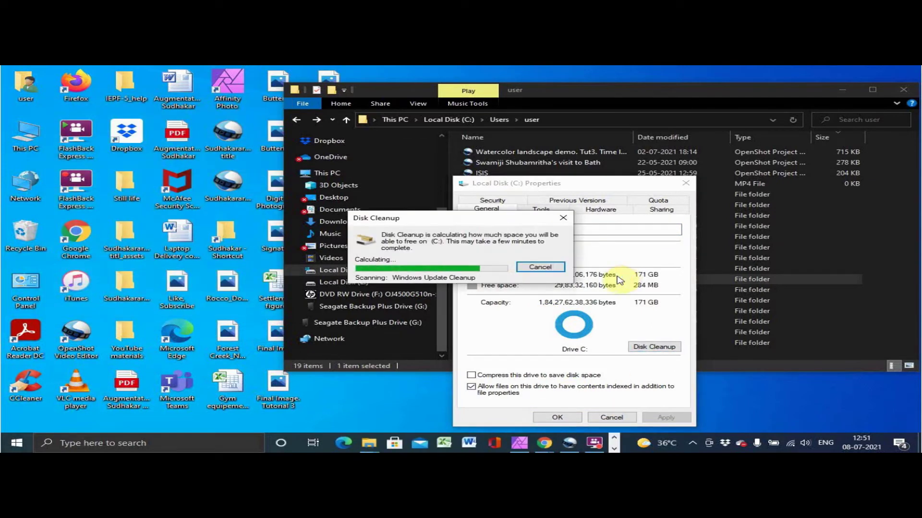
{"action": "left_click", "coordinate": [218, 324]}
{"action": "left_click", "coordinate": [482, 259]}
{"action": "left_click", "coordinate": [282, 324]}
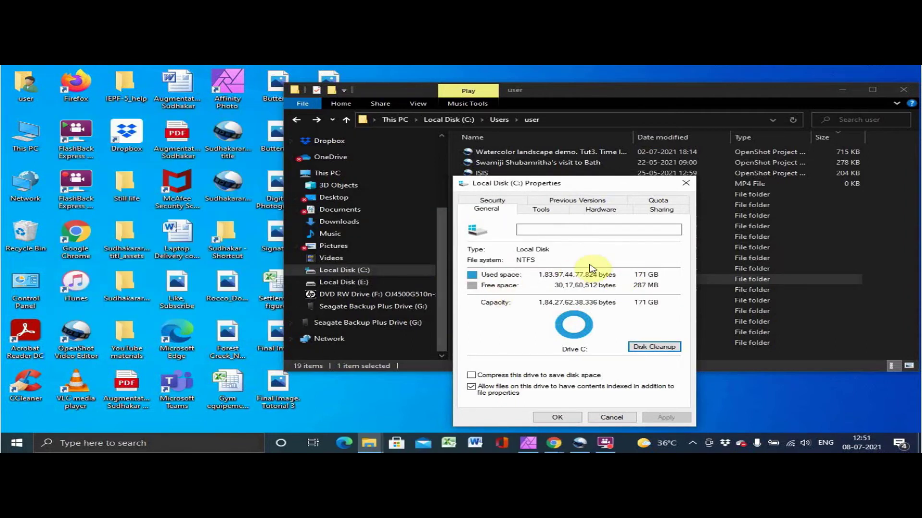
{"action": "left_click", "coordinate": [688, 183]}
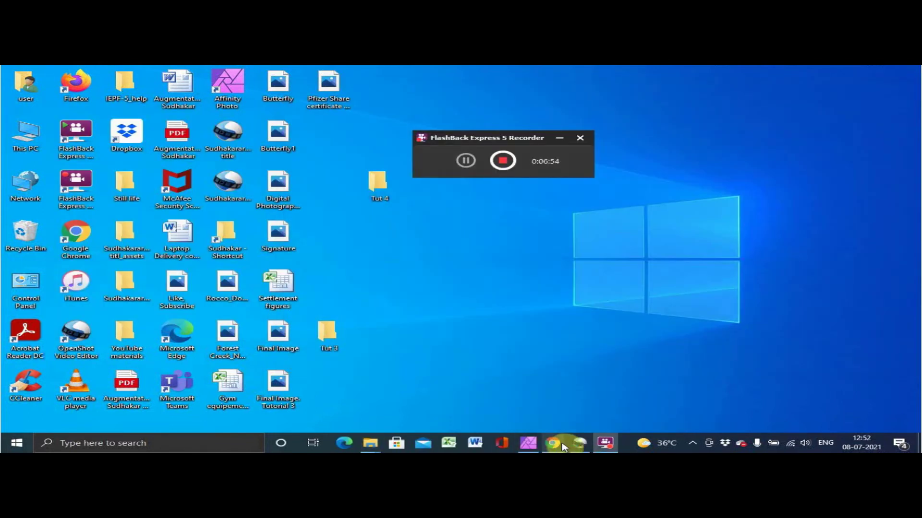
- Switch to OpenShot Video Editor and set the export folder for the time lapse video to E:/Tutorial 4
{"action": "left_click", "coordinate": [579, 444]}
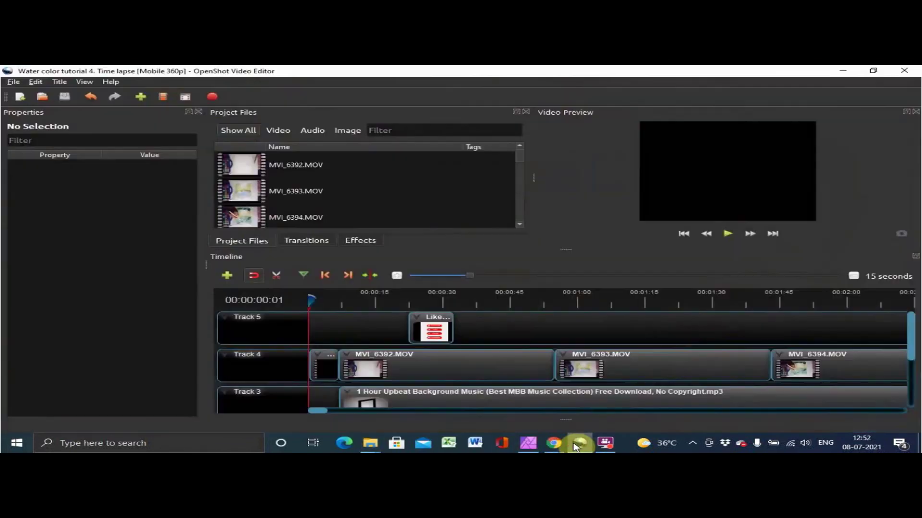
{"action": "left_click", "coordinate": [210, 99]}
{"action": "left_click", "coordinate": [593, 166]}
{"action": "left_click", "coordinate": [355, 277]}
{"action": "left_click", "coordinate": [441, 220]}
{"action": "left_click", "coordinate": [626, 365]}
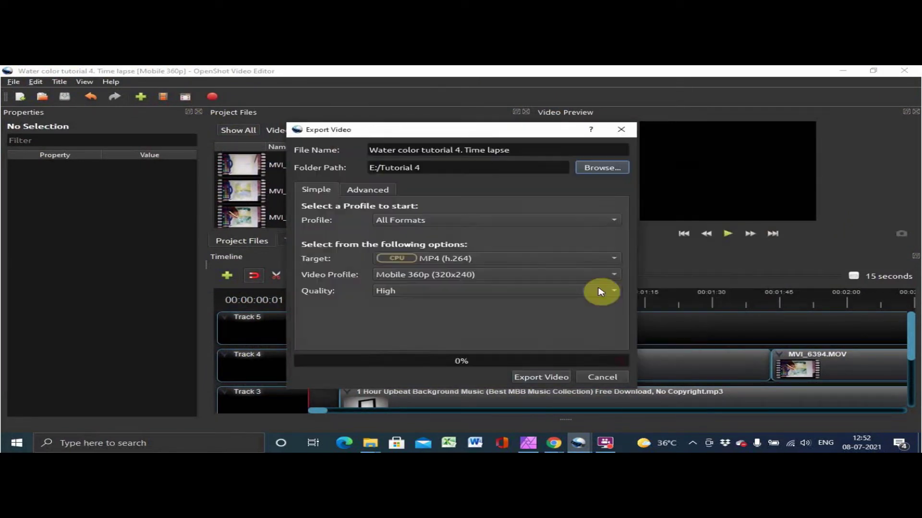
- Export the video with the Web profile, YouTube-HD target, HD 1080p 23.98 fps video profile and High quality
{"action": "left_click", "coordinate": [493, 225]}
{"action": "left_click", "coordinate": [453, 263]}
{"action": "left_click", "coordinate": [538, 379]}
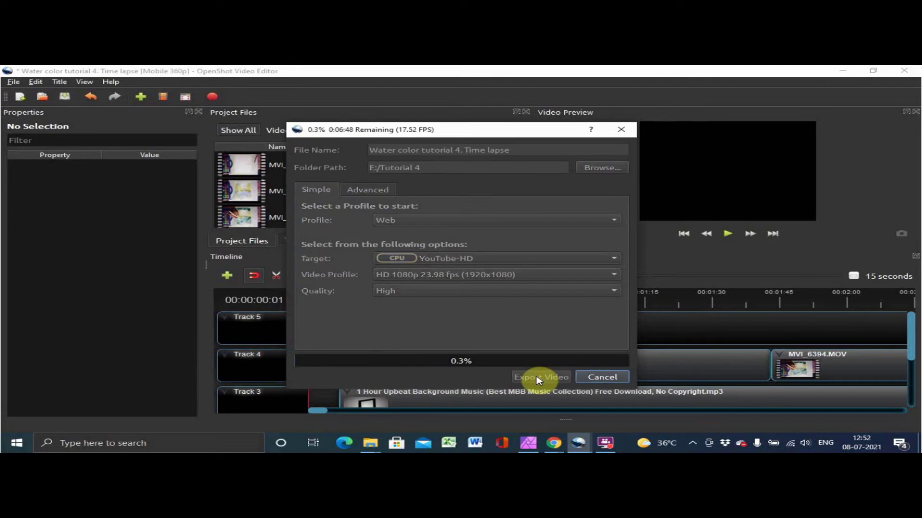
{"action": "left_click", "coordinate": [608, 447]}
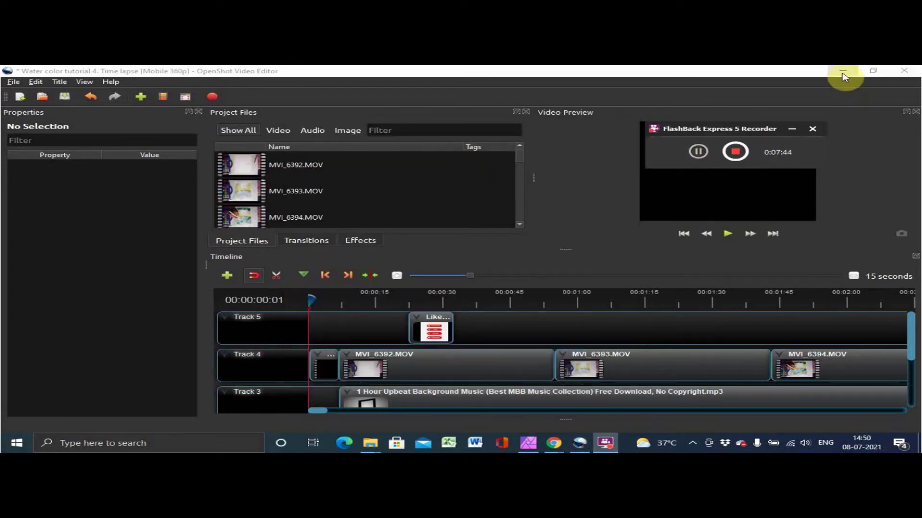
- Play the exported "Water color tutorial 4. Time lapse" video from the Tut 4 desktop folder in full screen and skip through it
{"action": "left_click", "coordinate": [843, 77]}
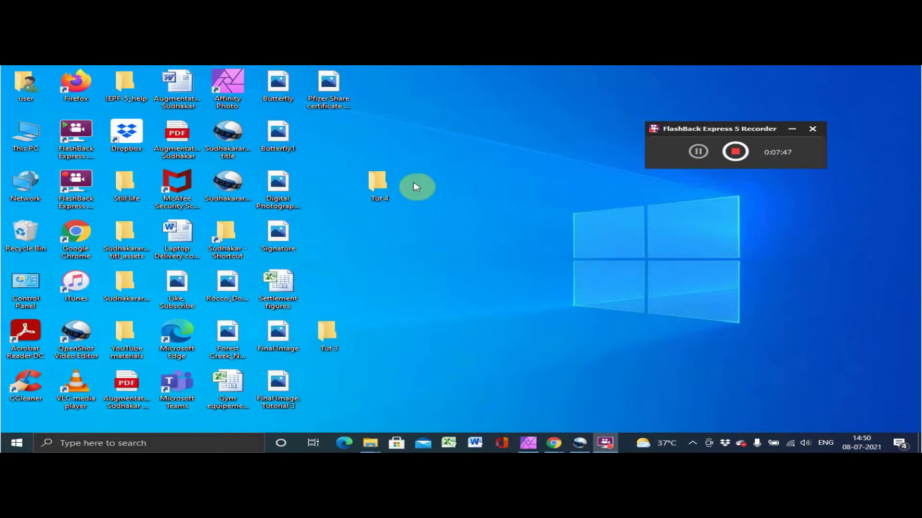
{"action": "double_click", "coordinate": [377, 186]}
{"action": "left_click", "coordinate": [454, 214]}
{"action": "double_click", "coordinate": [598, 91]}
{"action": "double_click", "coordinate": [623, 187]}
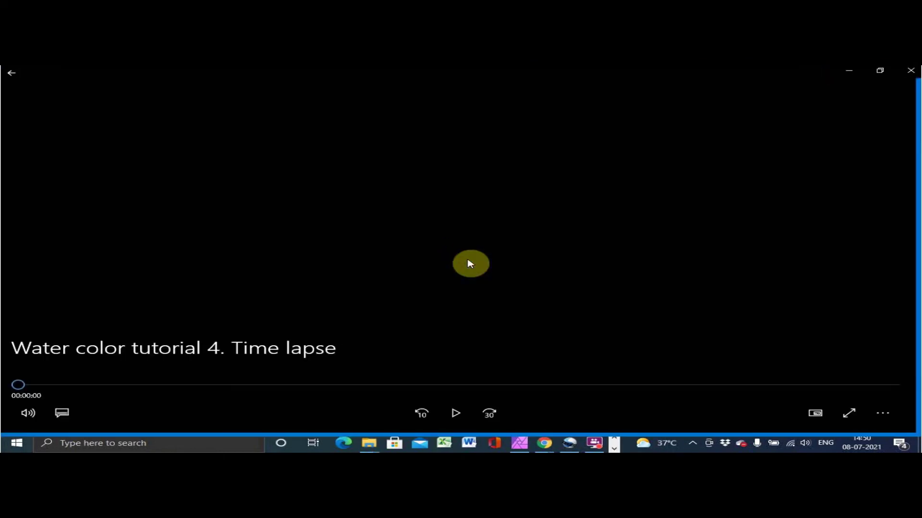
{"action": "double_click", "coordinate": [470, 263]}
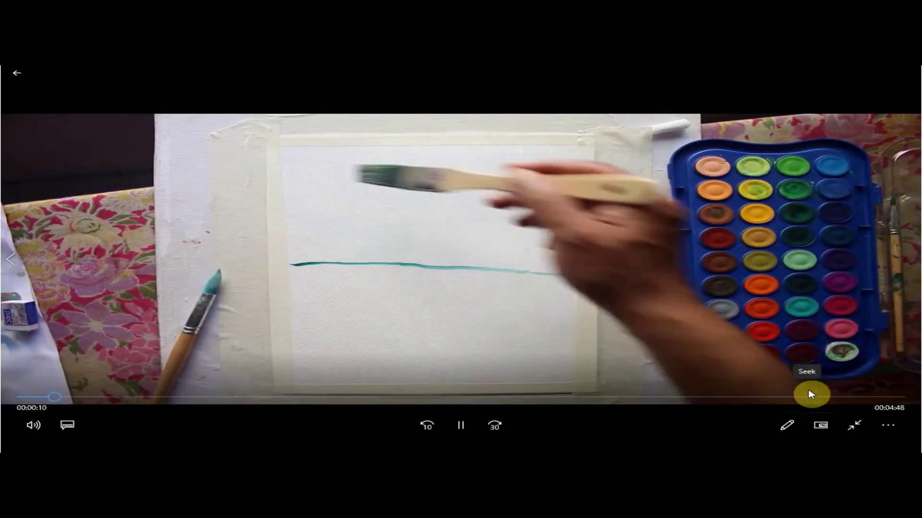
{"action": "mouse_move", "coordinate": [810, 394]}
{"action": "left_mouse_down"}
{"action": "mouse_move", "coordinate": [263, 401]}
{"action": "mouse_move", "coordinate": [528, 389]}
{"action": "mouse_move", "coordinate": [537, 399]}
{"action": "left_mouse_up"}
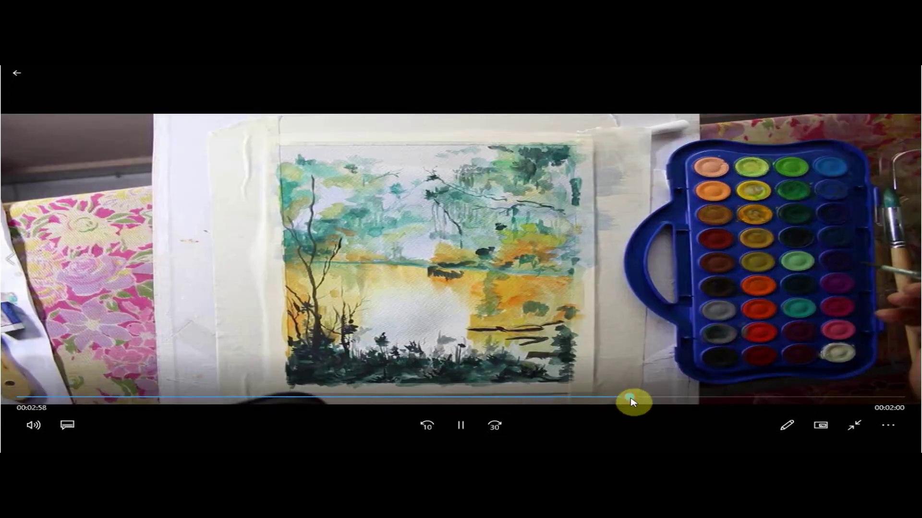
- Skip the playing time lapse video ahead to near its end
{"action": "mouse_move", "coordinate": [632, 403]}
{"action": "left_mouse_down"}
{"action": "mouse_move", "coordinate": [720, 397]}
{"action": "mouse_move", "coordinate": [816, 416]}
{"action": "mouse_move", "coordinate": [844, 397]}
{"action": "left_mouse_up"}
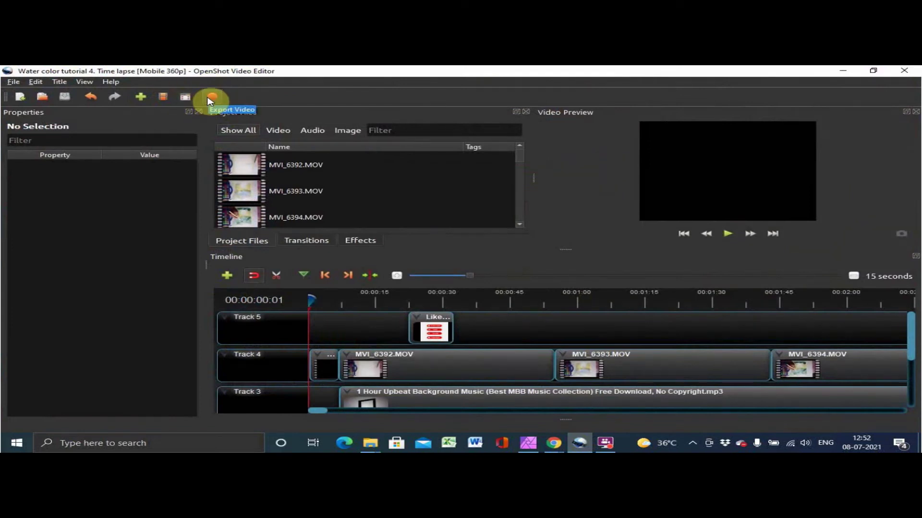
- Start a video export in OpenShot Video Editor and set its destination folder to E:/Tutorial 4
{"action": "left_click", "coordinate": [209, 100]}
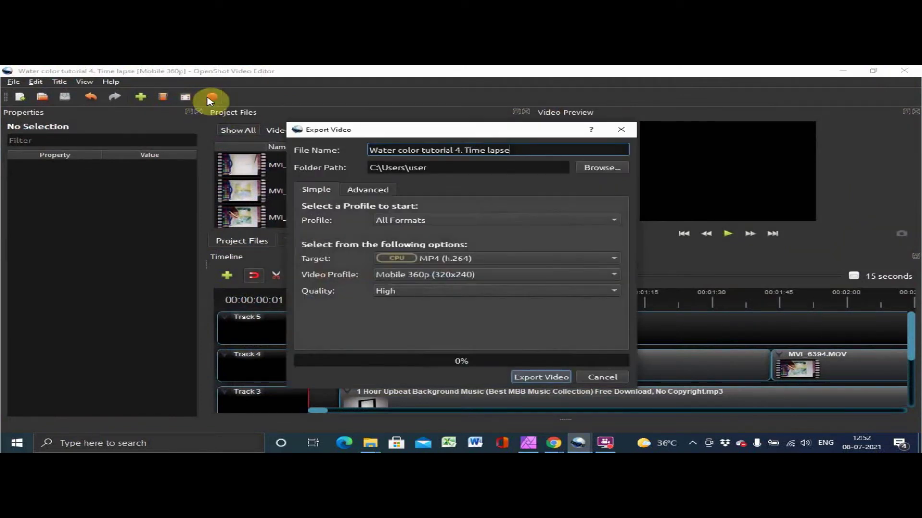
{"action": "left_click", "coordinate": [588, 169]}
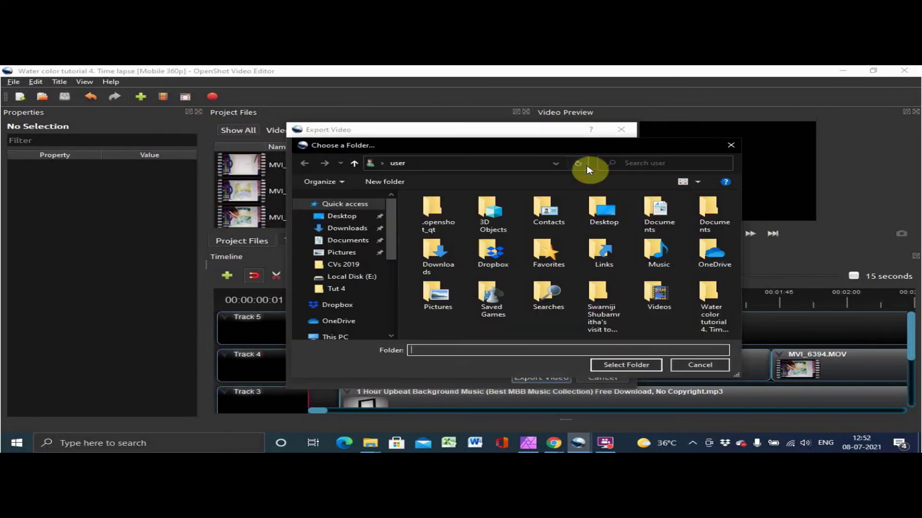
{"action": "left_click", "coordinate": [356, 282]}
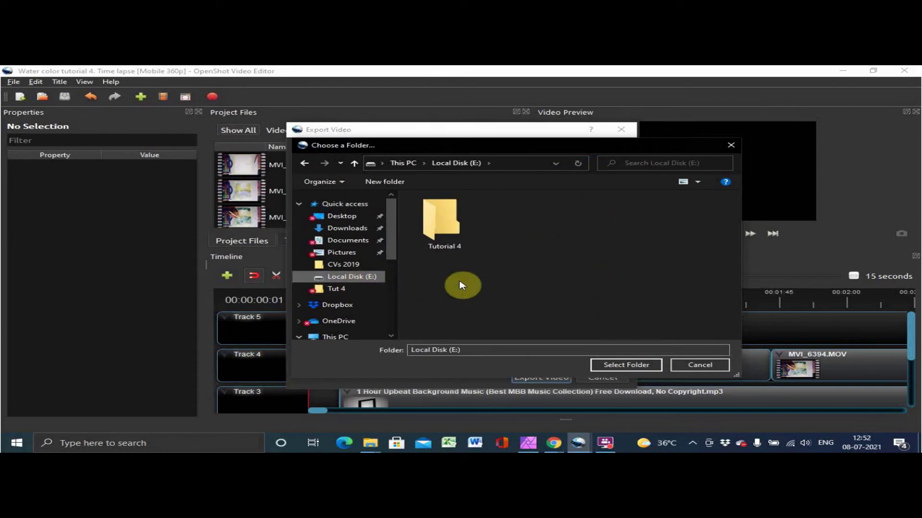
{"action": "left_click", "coordinate": [442, 231]}
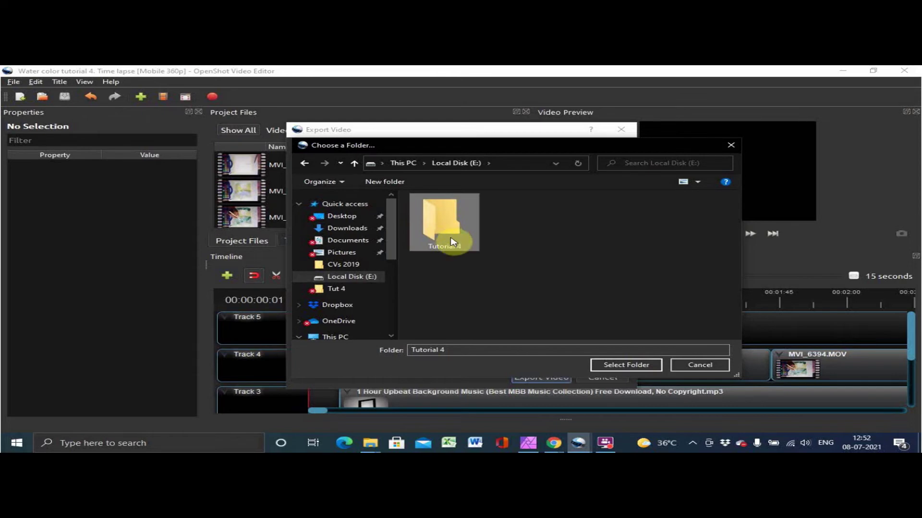
{"action": "left_click", "coordinate": [621, 366]}
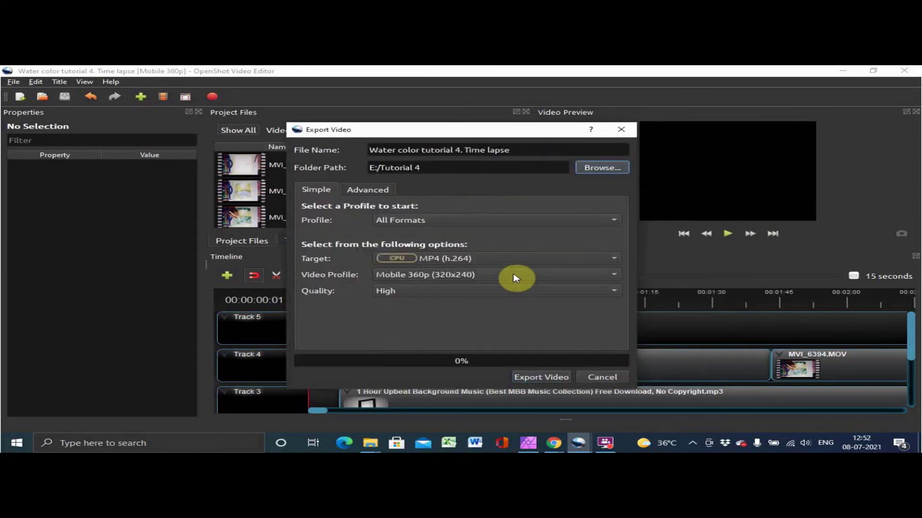
- Set the export to the Web profile with the YouTube-HD target and export the time lapse video
{"action": "left_click", "coordinate": [494, 224]}
{"action": "left_click", "coordinate": [455, 272]}
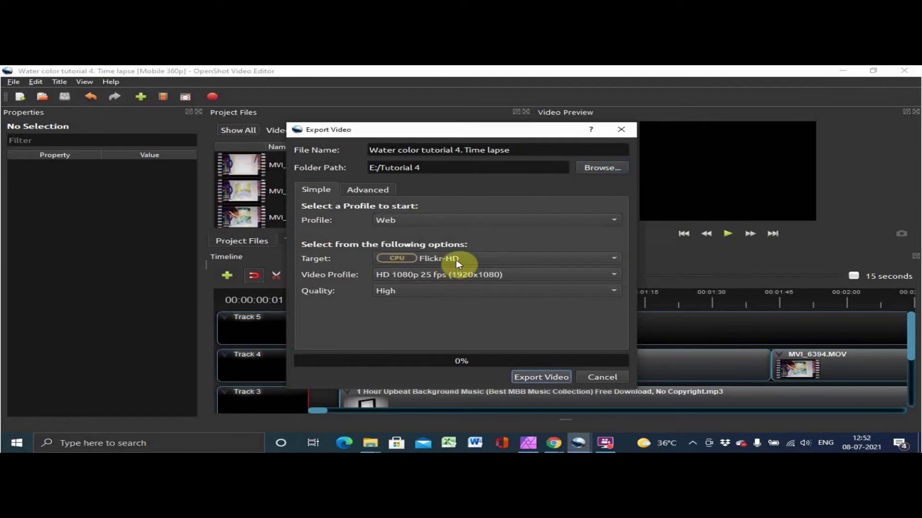
{"action": "left_click", "coordinate": [457, 262]}
{"action": "left_click", "coordinate": [521, 377]}
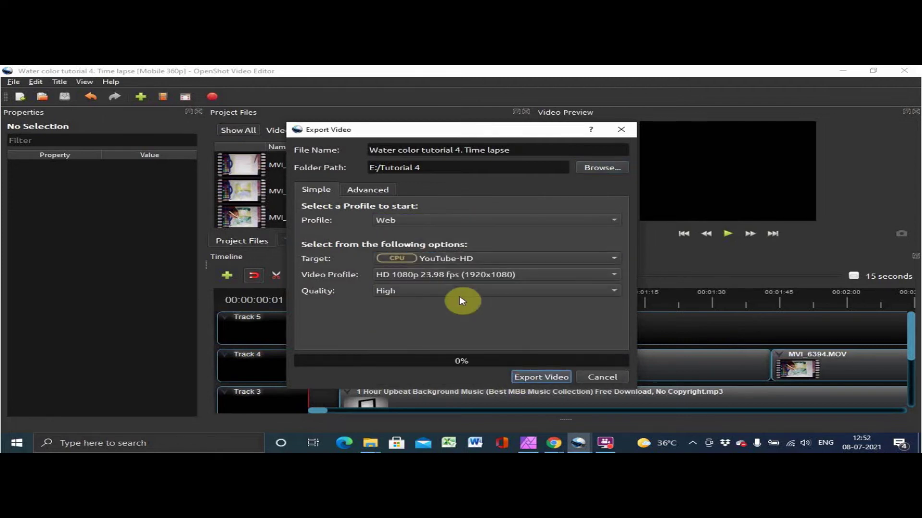
{"action": "left_click", "coordinate": [539, 379]}
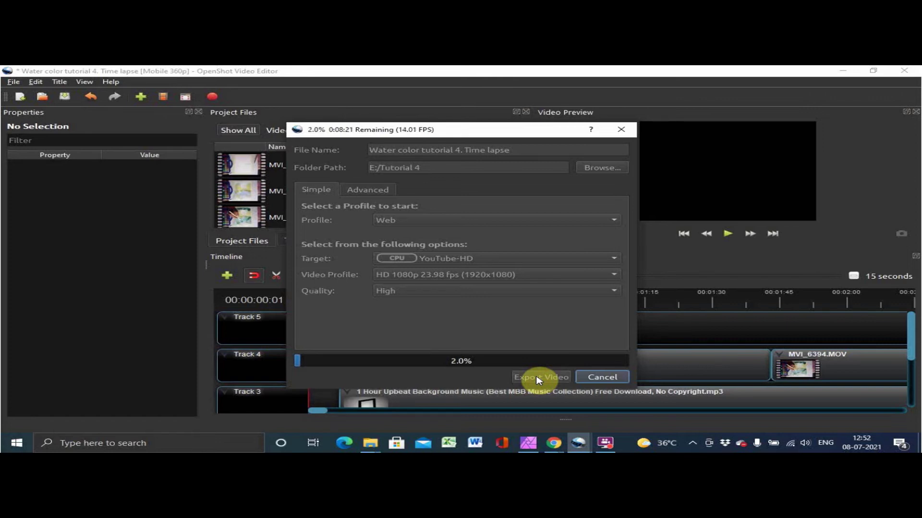
{"action": "left_click", "coordinate": [606, 444]}
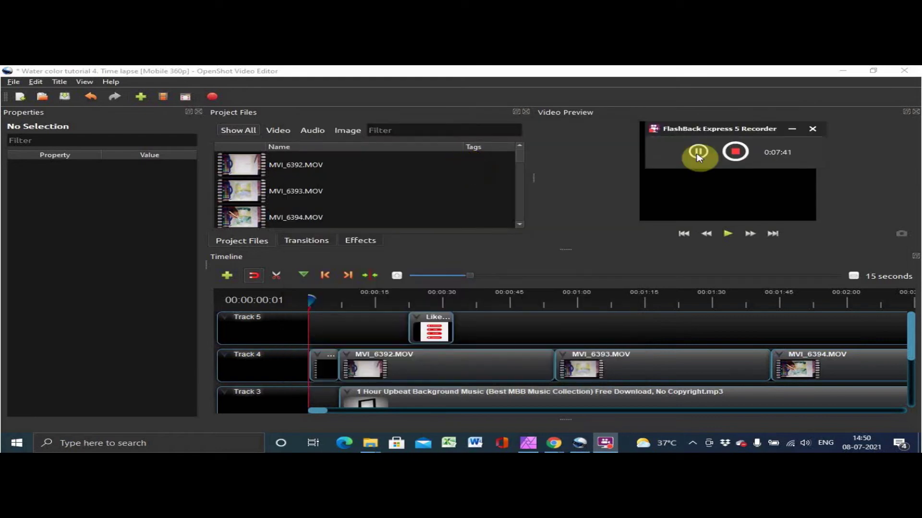
- Minimize the editor and play the exported "Water color tutorial 4. Time lapse" video from the Tutorial 4 folder on Local Disk (E:)
{"action": "left_click", "coordinate": [843, 72]}
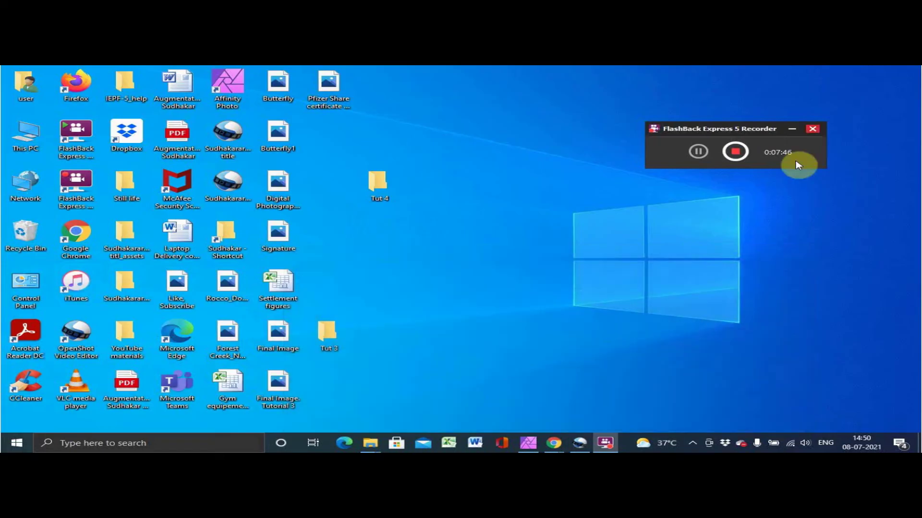
{"action": "double_click", "coordinate": [378, 185]}
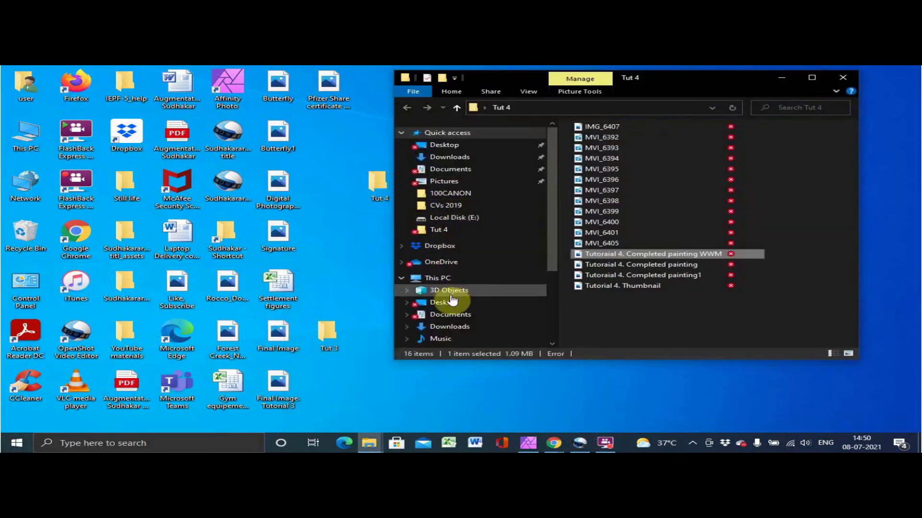
{"action": "left_click", "coordinate": [461, 219]}
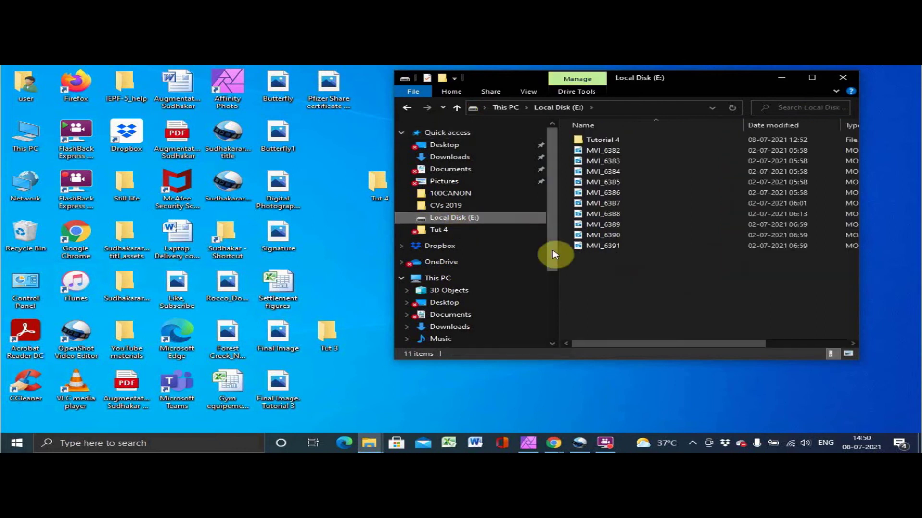
{"action": "double_click", "coordinate": [601, 139]}
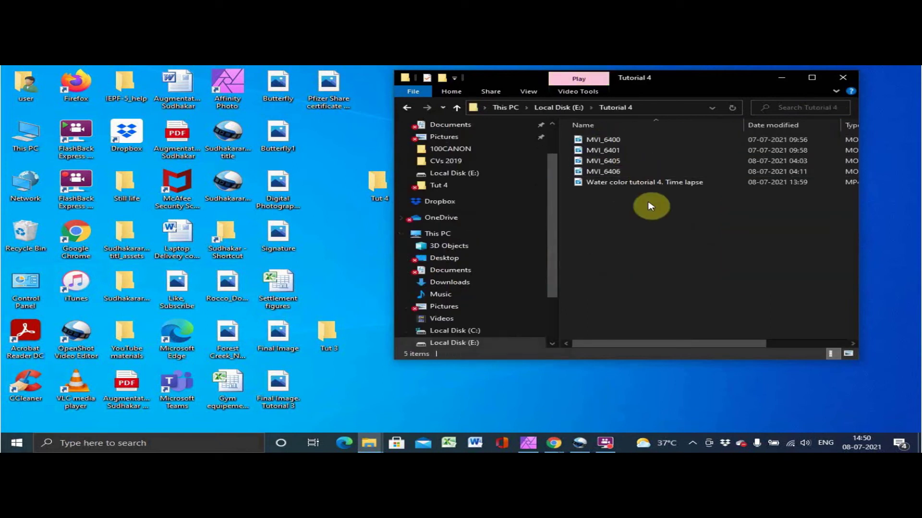
{"action": "double_click", "coordinate": [623, 185]}
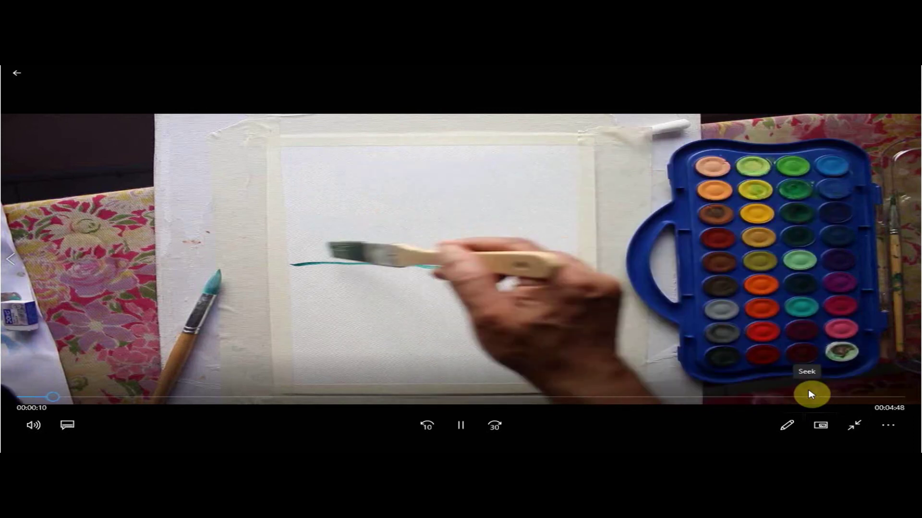
- Skip through the exported time lapse in stages up to the finished painting to check the video
{"action": "left_click", "coordinate": [208, 397]}
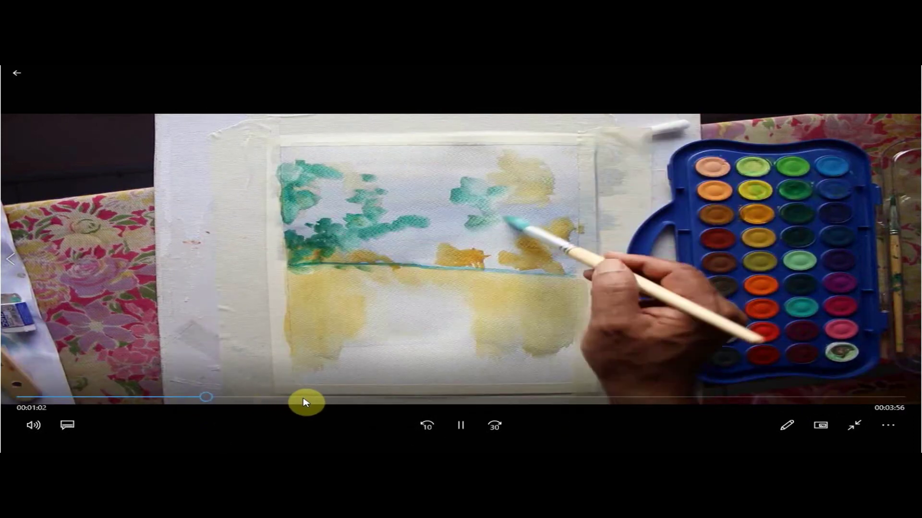
{"action": "left_click", "coordinate": [396, 399]}
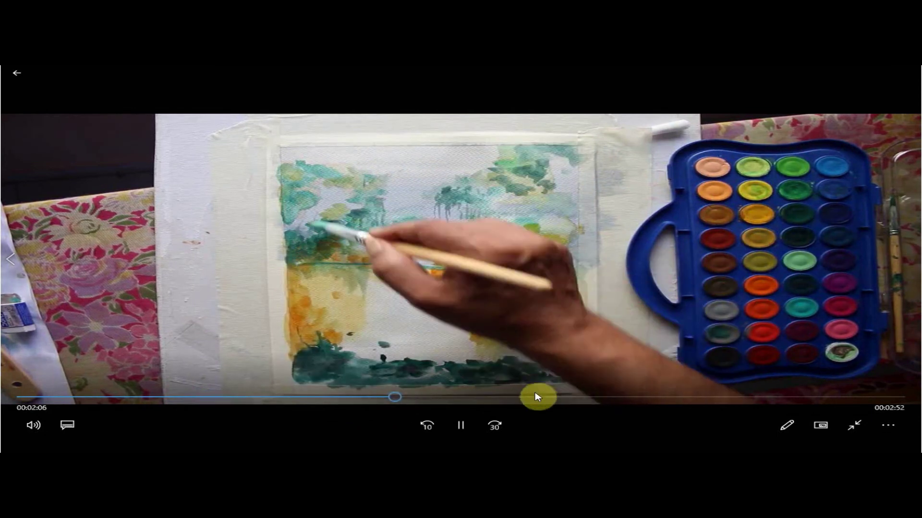
{"action": "left_click", "coordinate": [538, 399]}
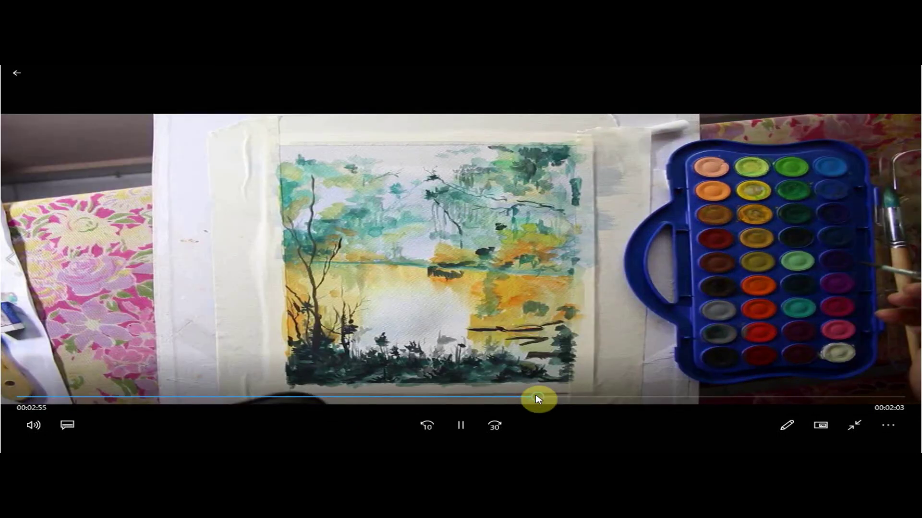
{"action": "left_click", "coordinate": [631, 399]}
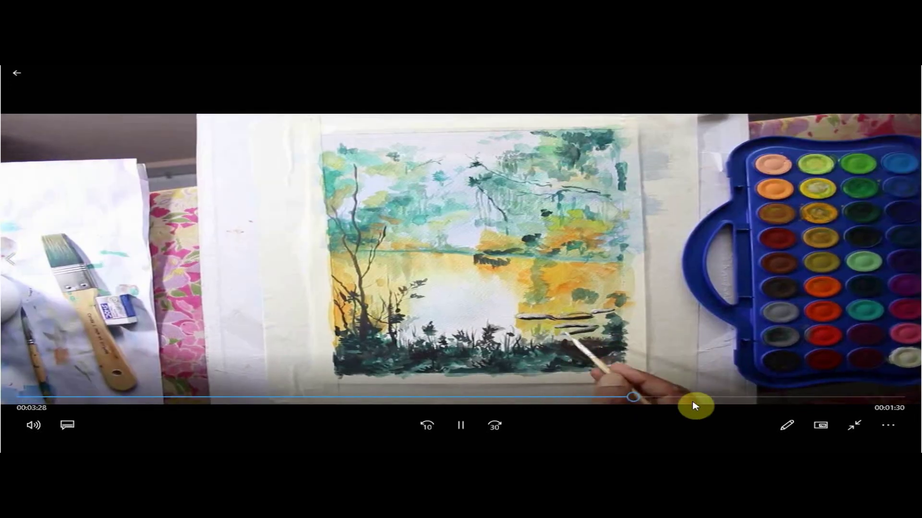
{"action": "left_click", "coordinate": [719, 398]}
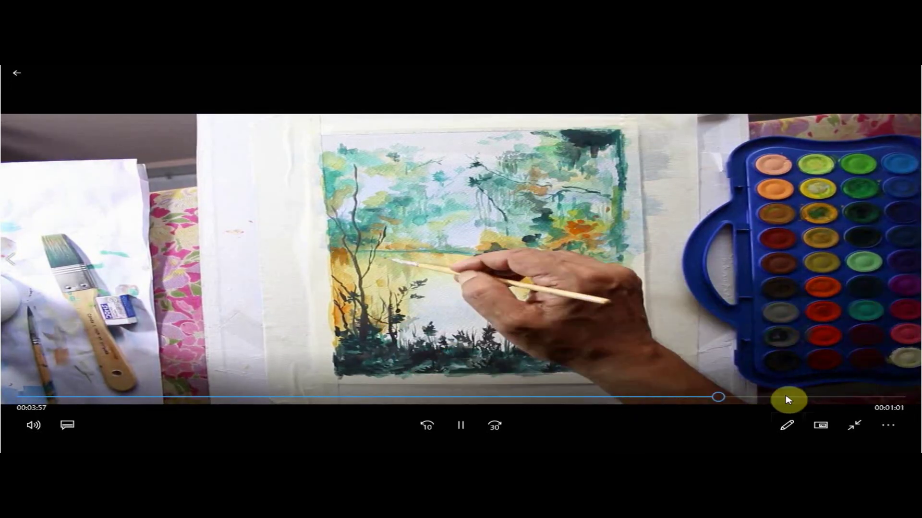
{"action": "left_click", "coordinate": [785, 398]}
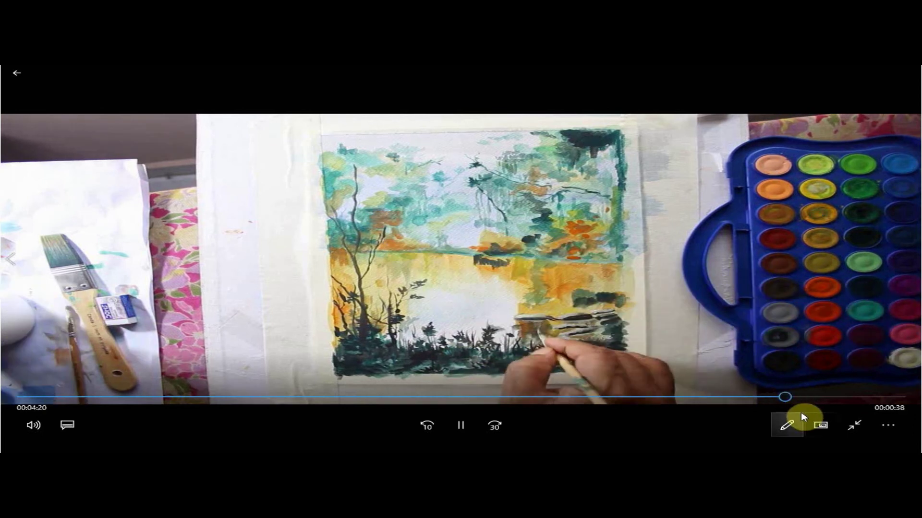
{"action": "left_click", "coordinate": [827, 398]}
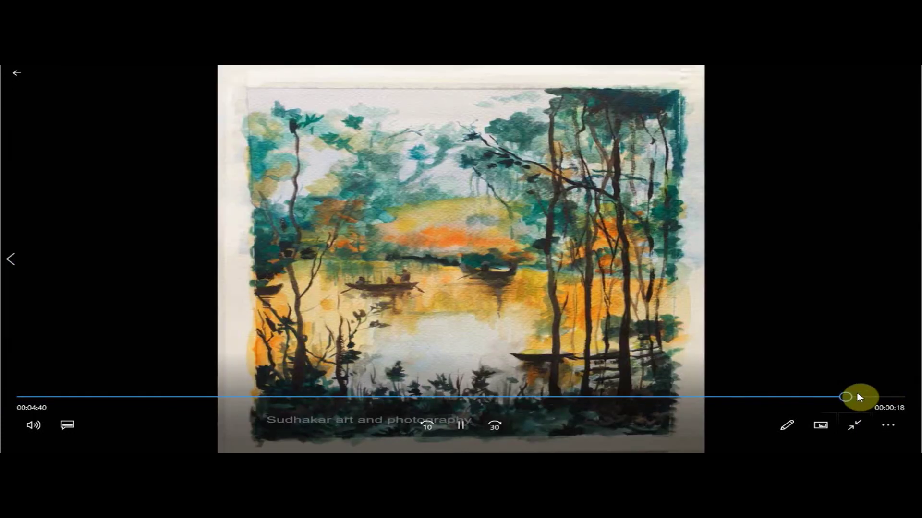
- Pause the time lapse video, leave its playback view and minimize the video player
{"action": "left_click", "coordinate": [462, 427]}
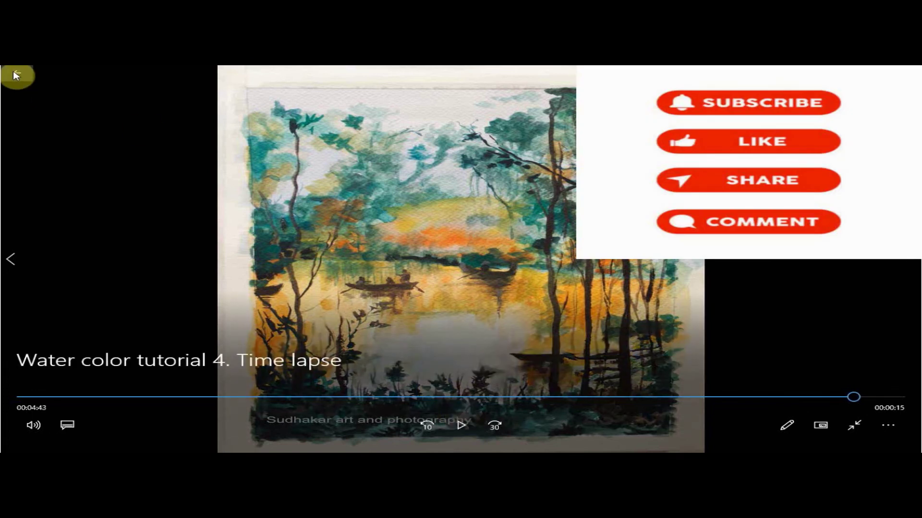
{"action": "left_click", "coordinate": [16, 74]}
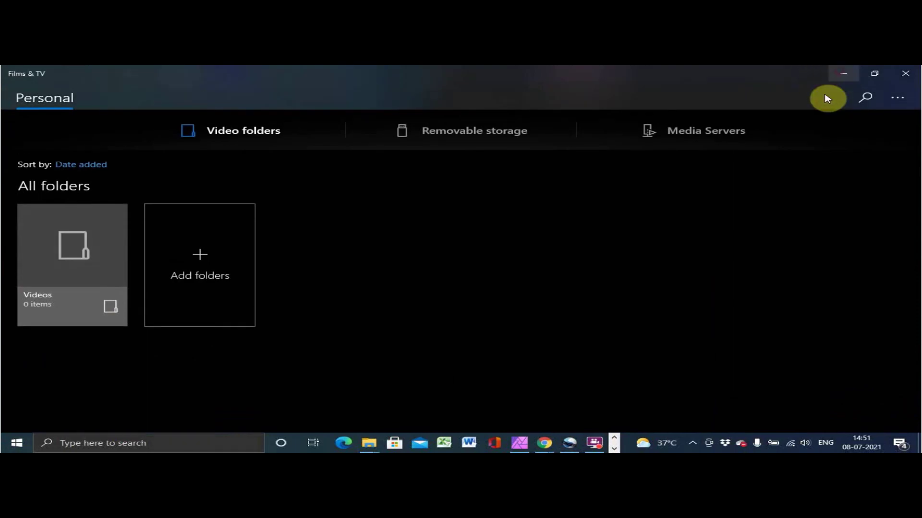
{"action": "left_click", "coordinate": [843, 73]}
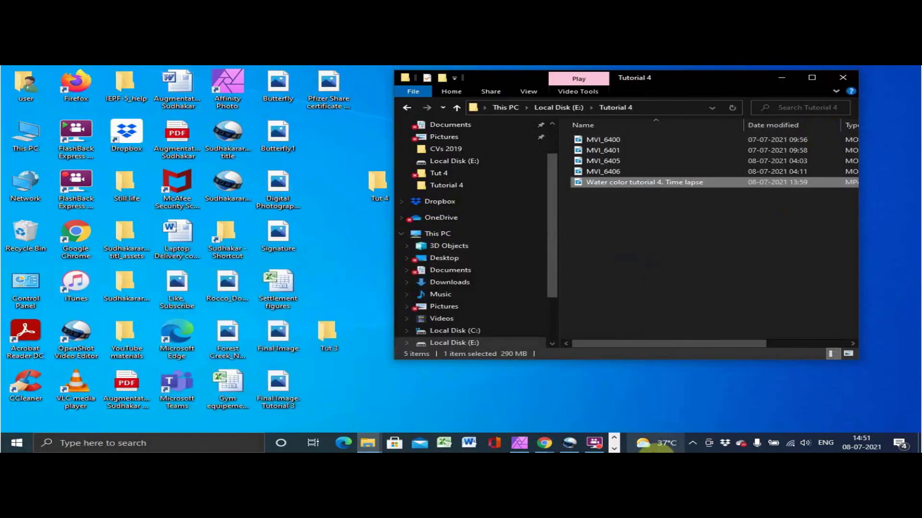
{"action": "left_click", "coordinate": [595, 442]}
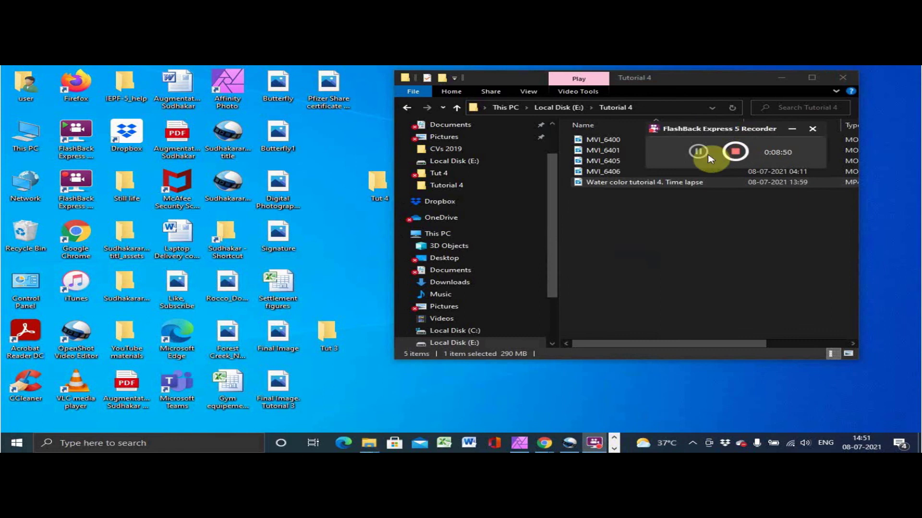
{"action": "left_click", "coordinate": [735, 153]}
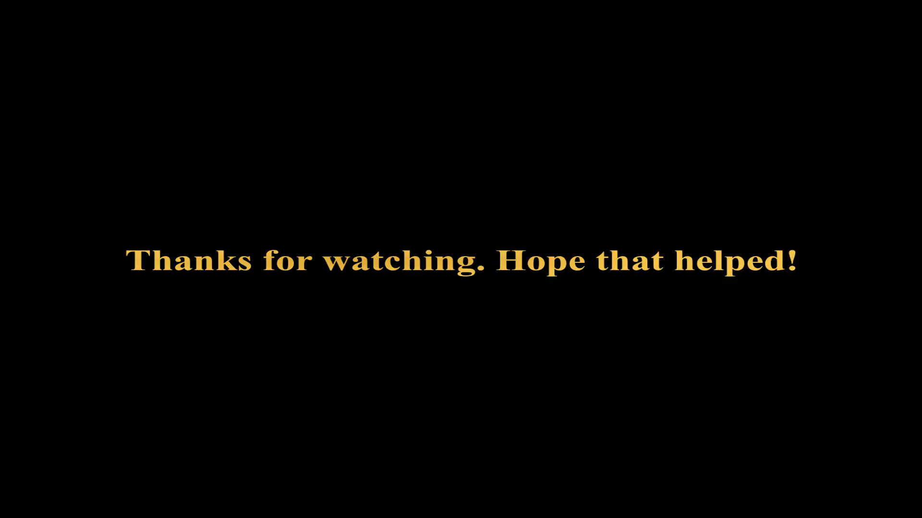